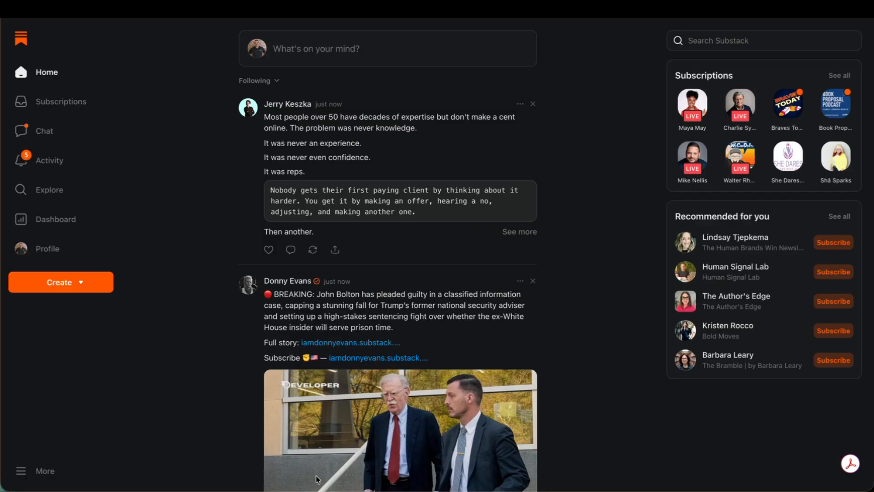
Start a new live video using a stream key and add "Test" to the beginning of its title.
{"action": "left_click", "coordinate": [80, 283]}
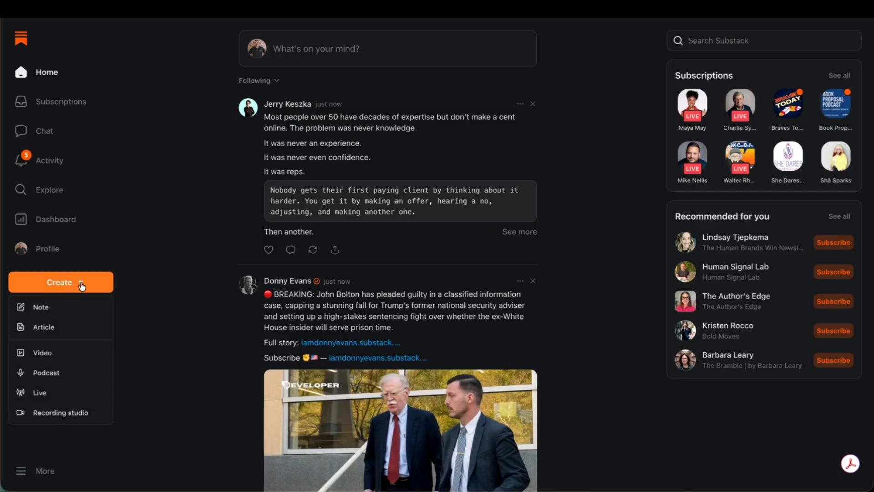
{"action": "left_click", "coordinate": [55, 395]}
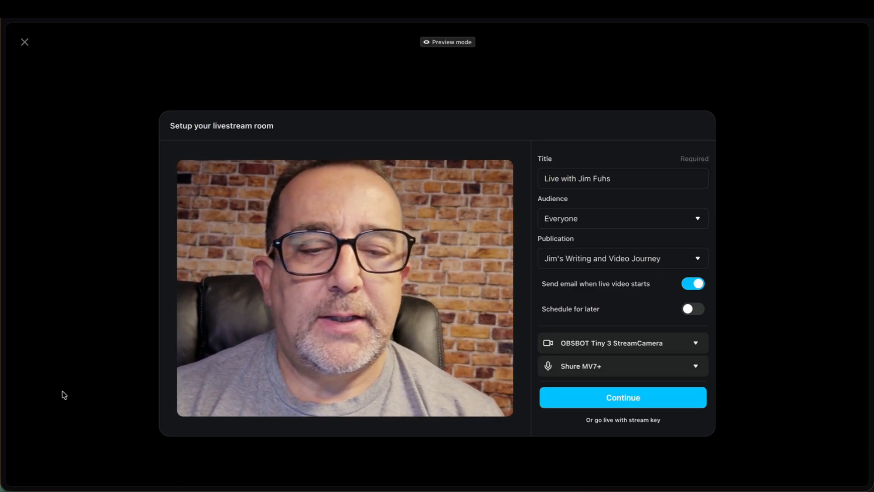
{"action": "left_click", "coordinate": [623, 419]}
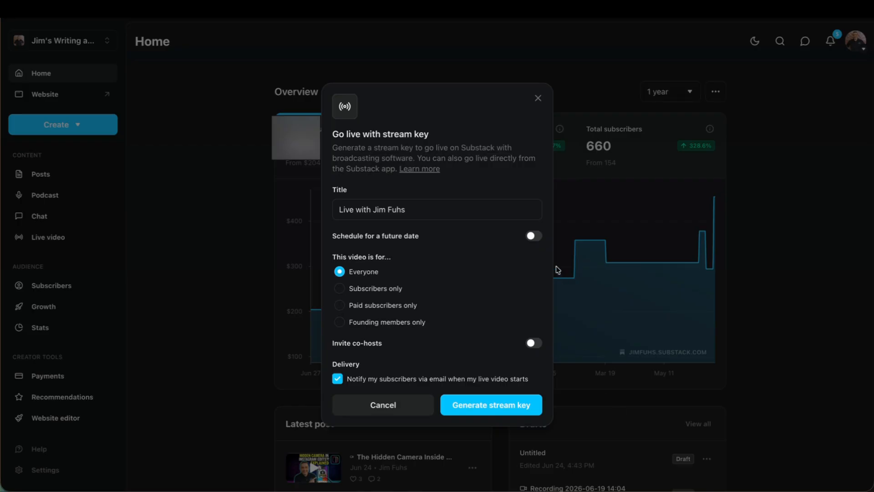
{"action": "left_click", "coordinate": [339, 210]}
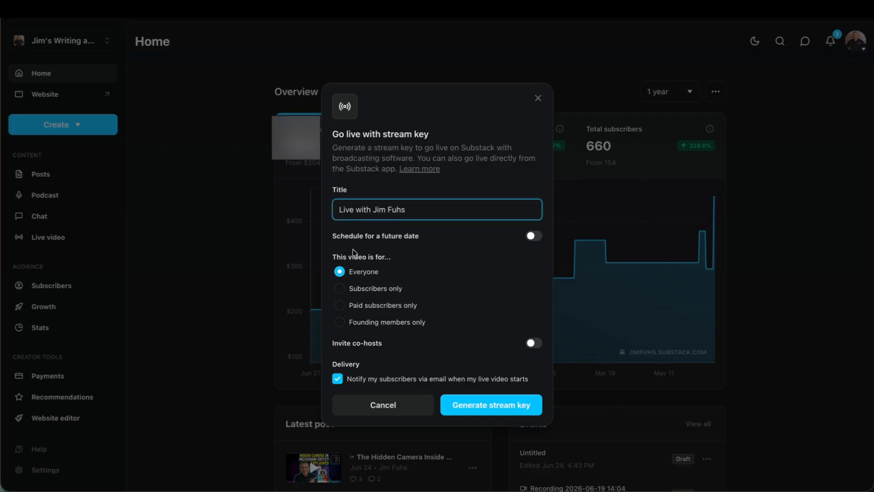
{"action": "type", "text": "Test"}
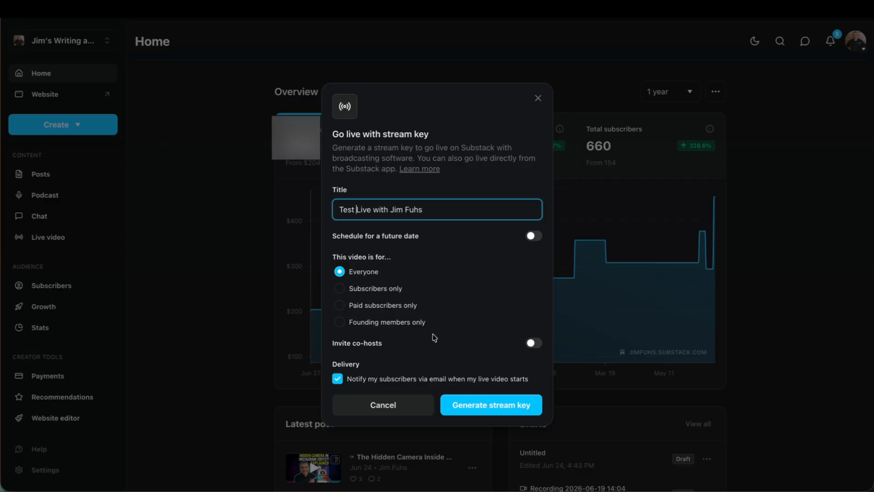
Schedule the stream for a future date, keeping 06/27/2026 and setting the time to 01:35 PM.
{"action": "left_click", "coordinate": [532, 237]}
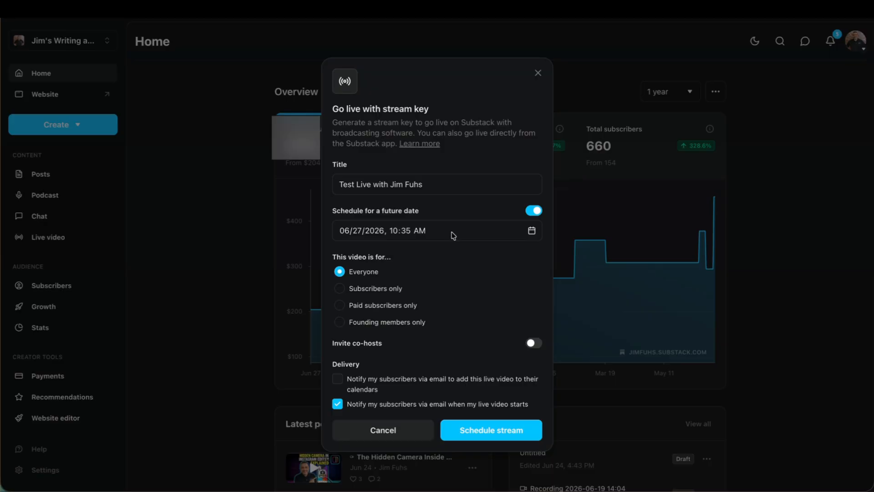
{"action": "left_click", "coordinate": [531, 232]}
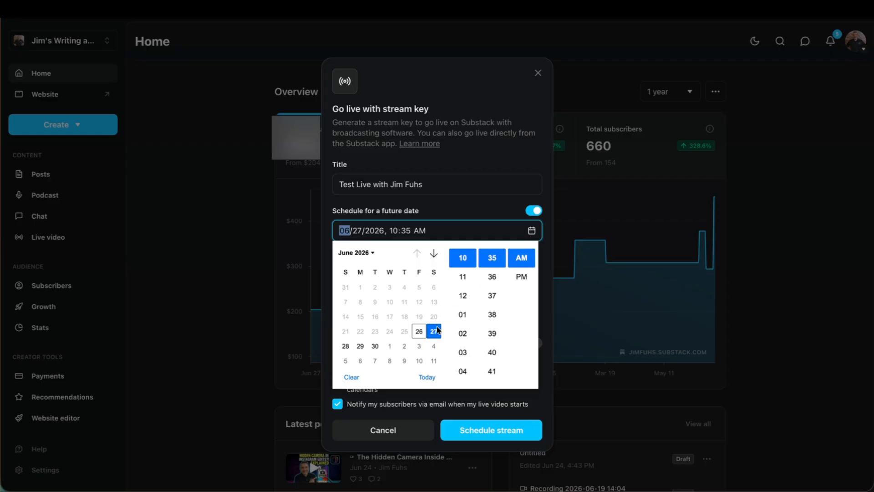
{"action": "left_click", "coordinate": [464, 317]}
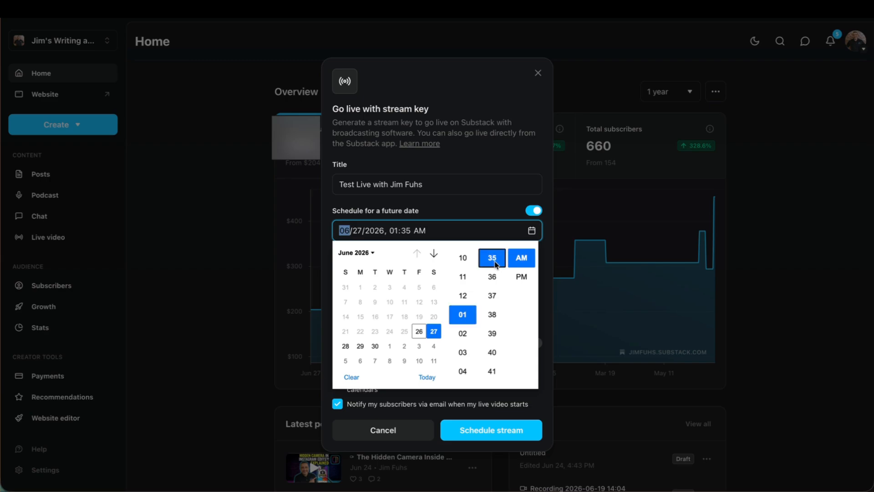
{"action": "left_click", "coordinate": [522, 275]}
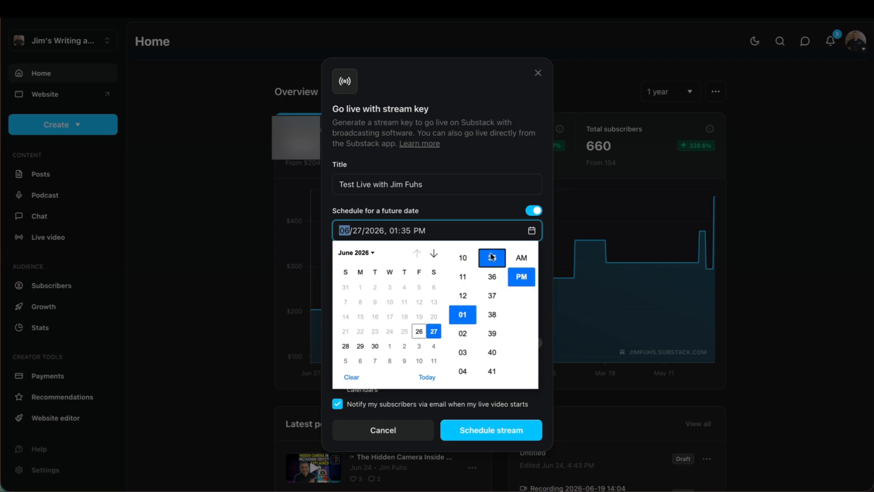
{"action": "scroll", "coordinate": [493, 272], "scroll_direction": "up", "scroll_amount": 8}
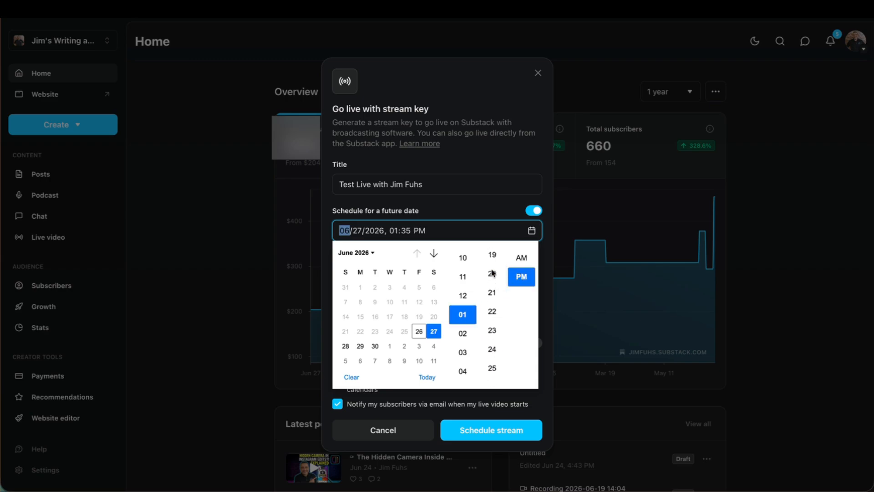
{"action": "scroll", "coordinate": [492, 272], "scroll_direction": "up", "scroll_amount": 5}
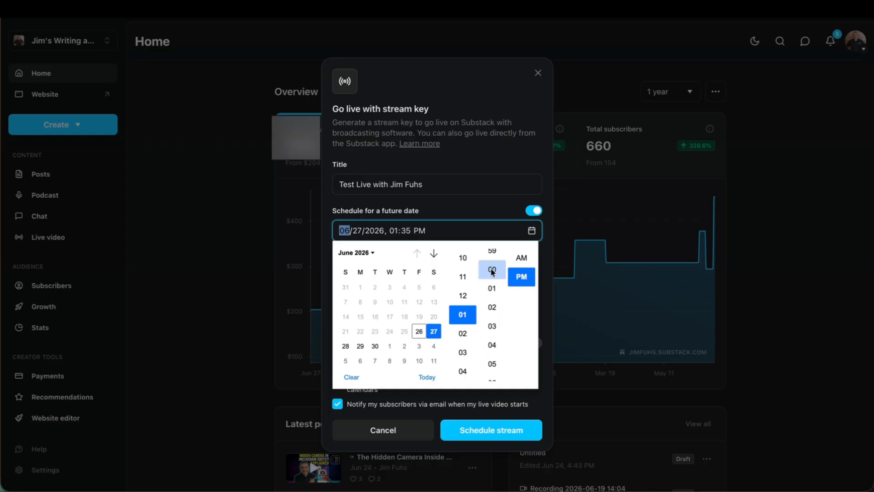
{"action": "left_click", "coordinate": [486, 190]}
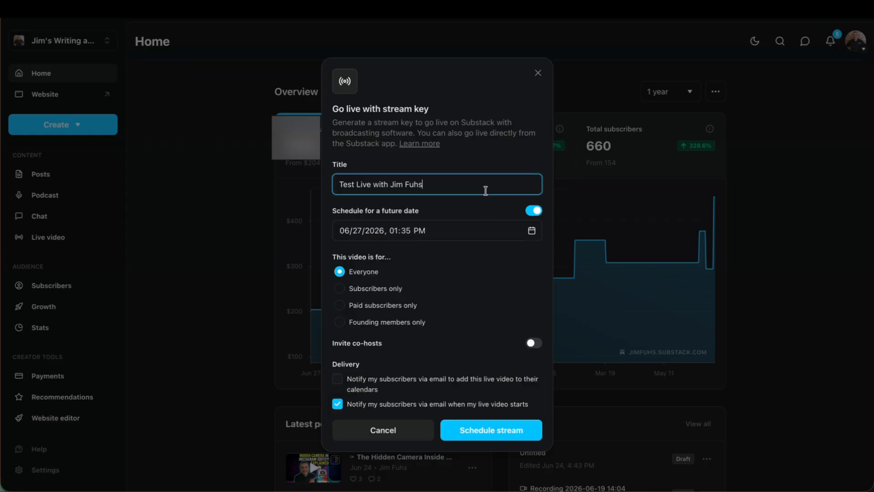
{"action": "left_click", "coordinate": [478, 237]}
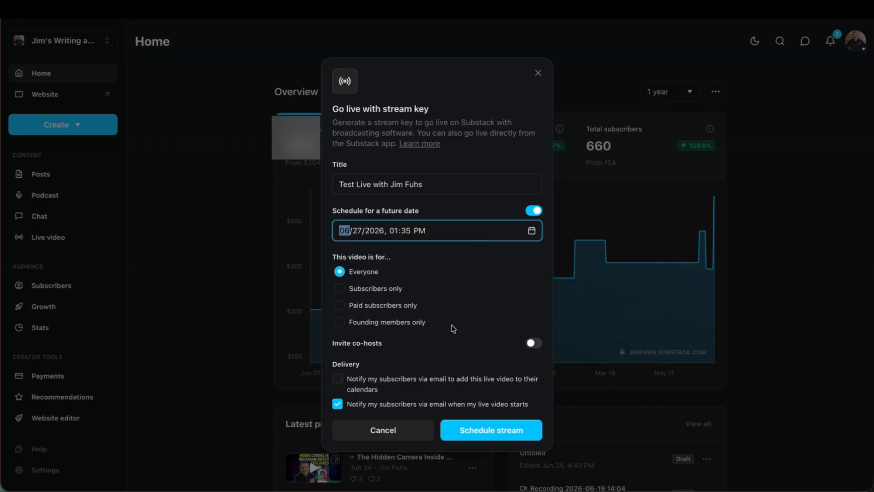
Leave both subscriber email notifications unticked, enable inviting co-hosts, and continue to the co-host selection.
{"action": "left_click", "coordinate": [338, 380]}
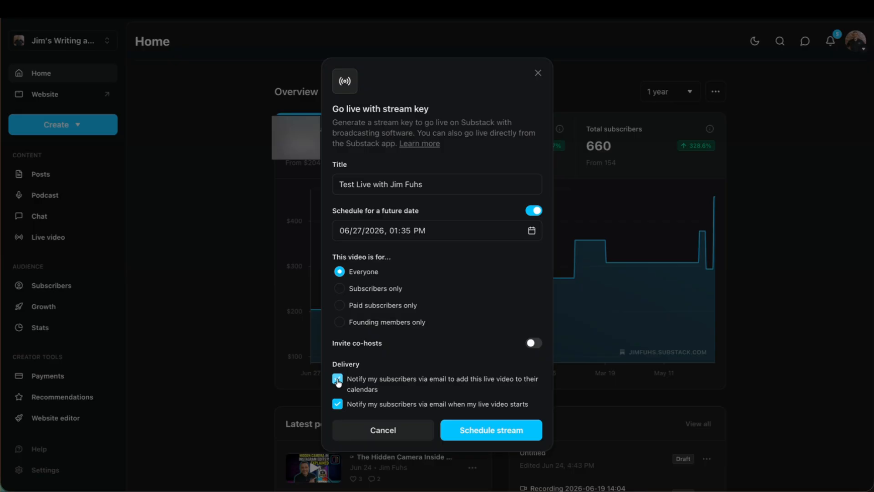
{"action": "left_click", "coordinate": [338, 382]}
{"action": "left_click", "coordinate": [338, 404]}
{"action": "left_click", "coordinate": [532, 344]}
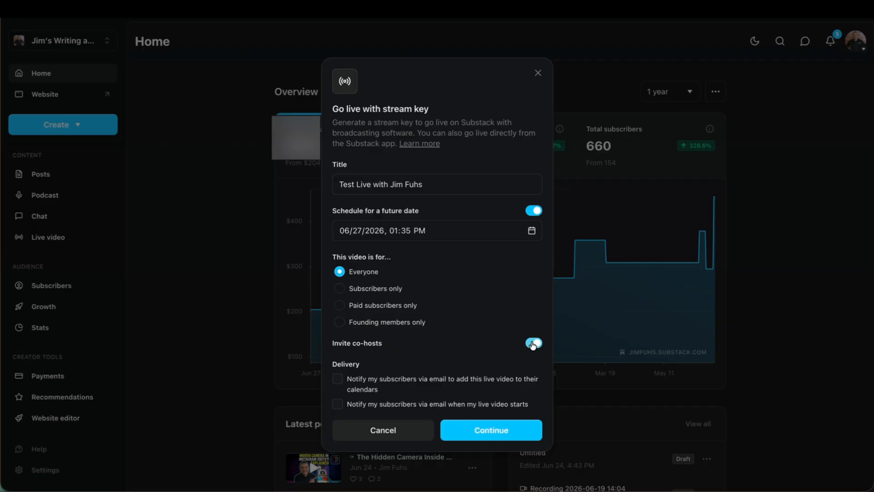
{"action": "left_click", "coordinate": [491, 430]}
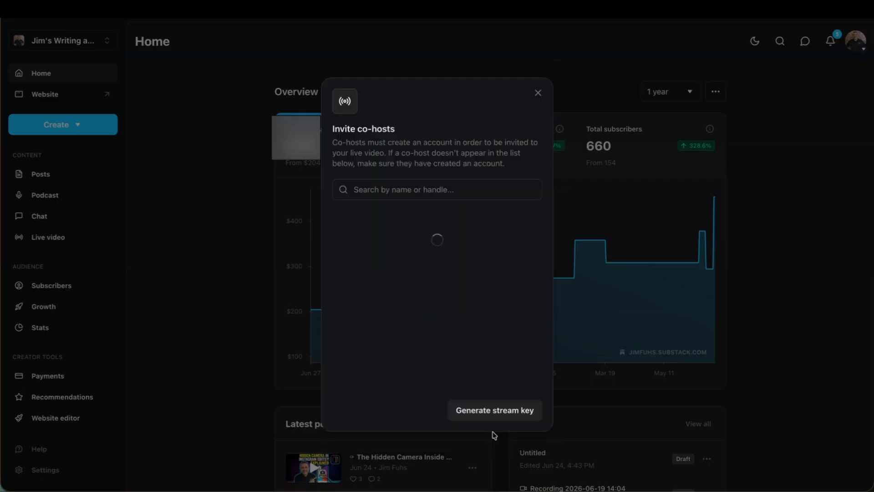
Search for the co-host by full name, select the matching verified account, and send the invite while generating the stream key.
{"action": "left_click", "coordinate": [379, 194]}
{"action": "type", "text": "mitch jack"}
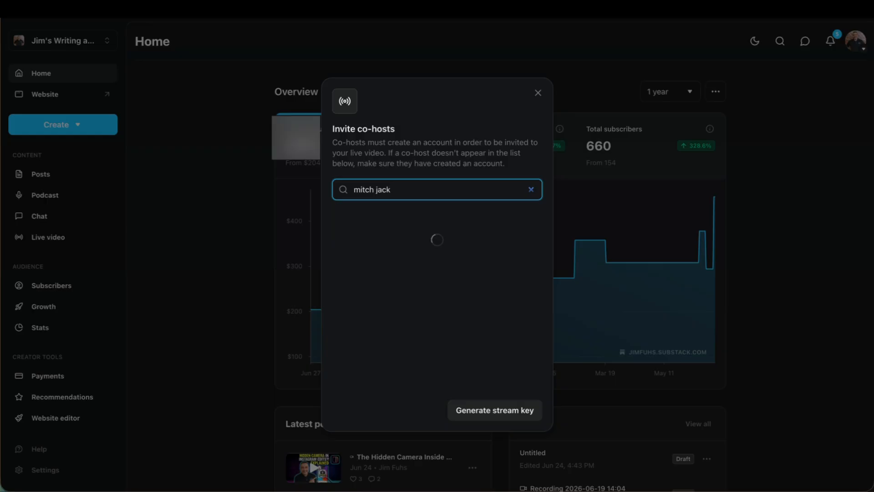
{"action": "type", "text": "son"}
{"action": "left_click", "coordinate": [532, 226]}
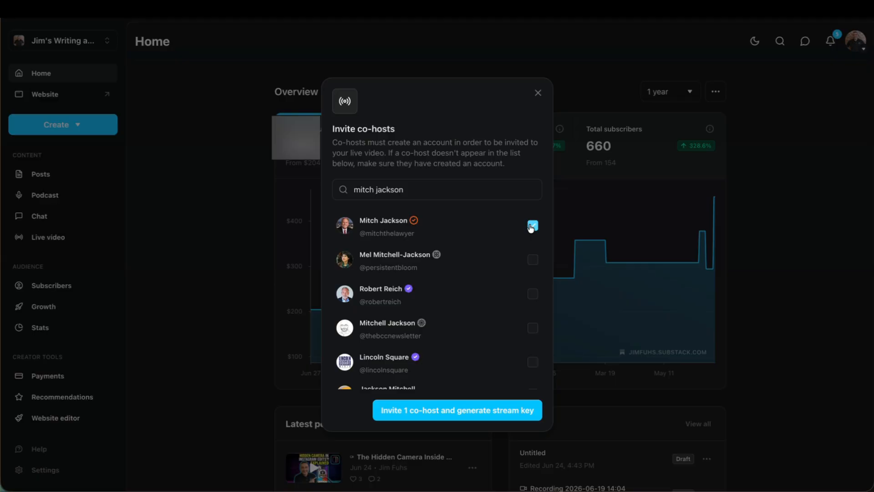
{"action": "left_click", "coordinate": [453, 410]}
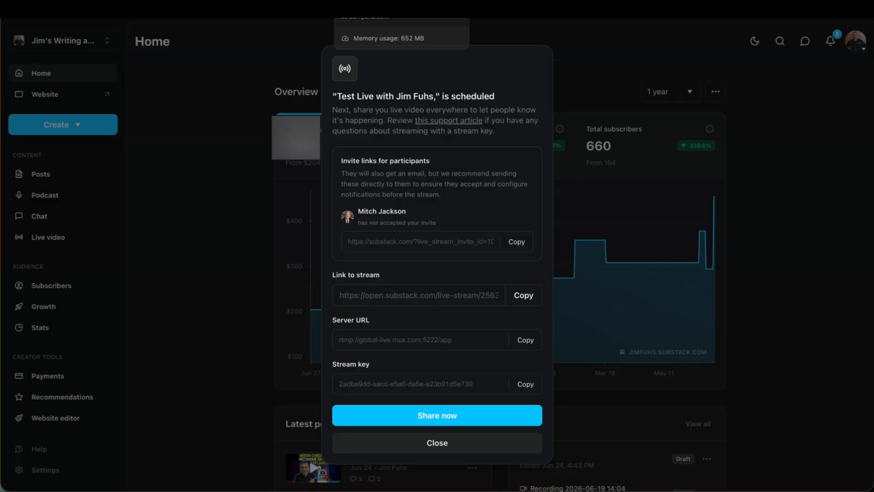
Switch to StreamYard and begin adding a custom RTMP destination for other platforms.
{"action": "left_click", "coordinate": [364, 10]}
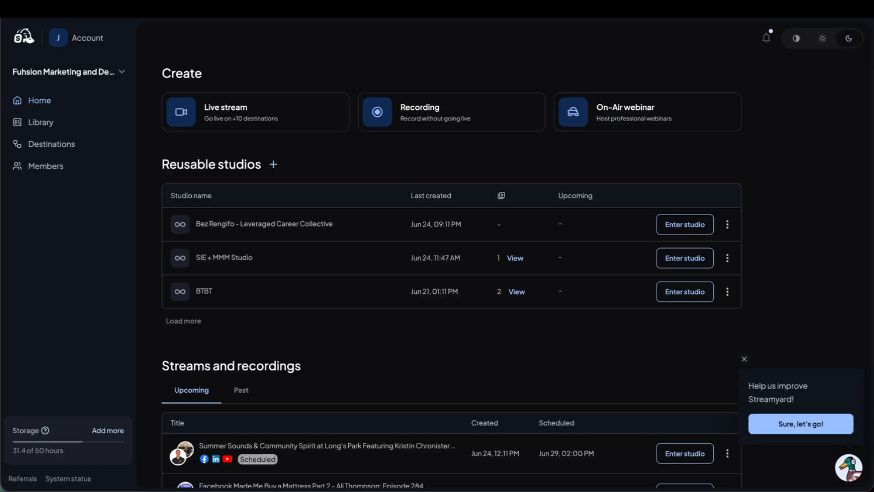
{"action": "left_click", "coordinate": [60, 147]}
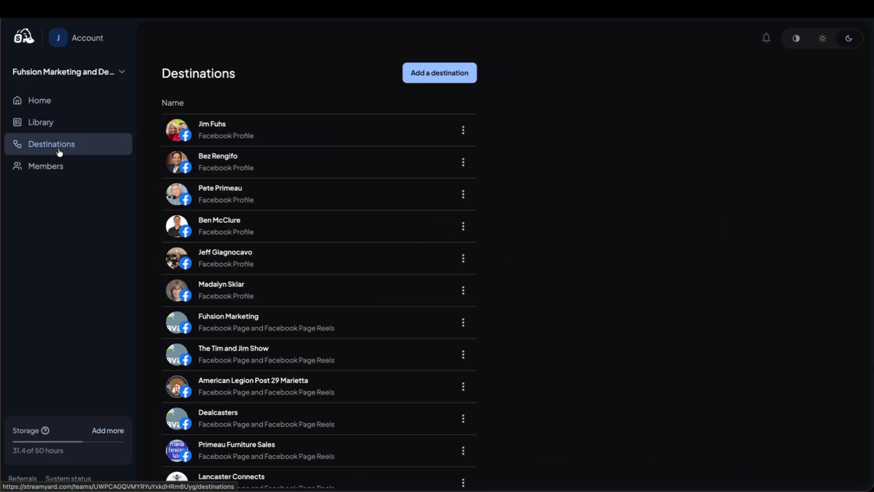
{"action": "left_click", "coordinate": [427, 78]}
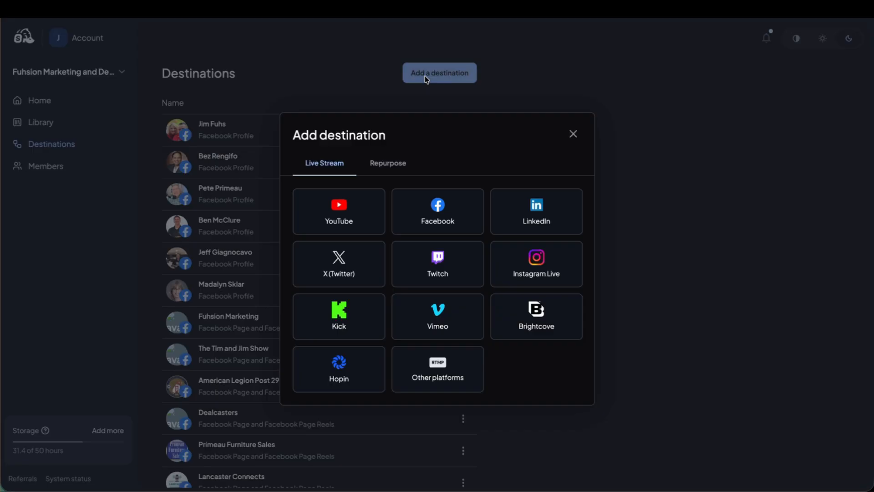
{"action": "left_click", "coordinate": [440, 372]}
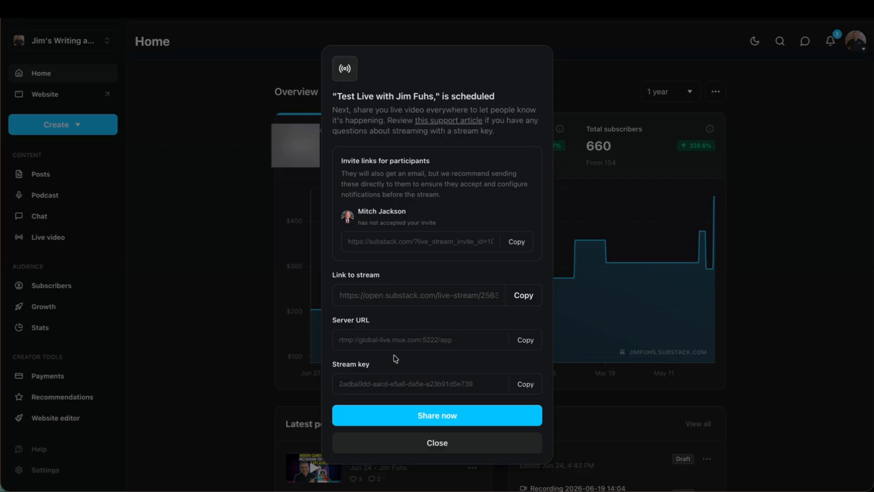
Copy the server URL from the scheduled Substack stream into the RTMP server URL of the StreamYard destination.
{"action": "left_click", "coordinate": [525, 344]}
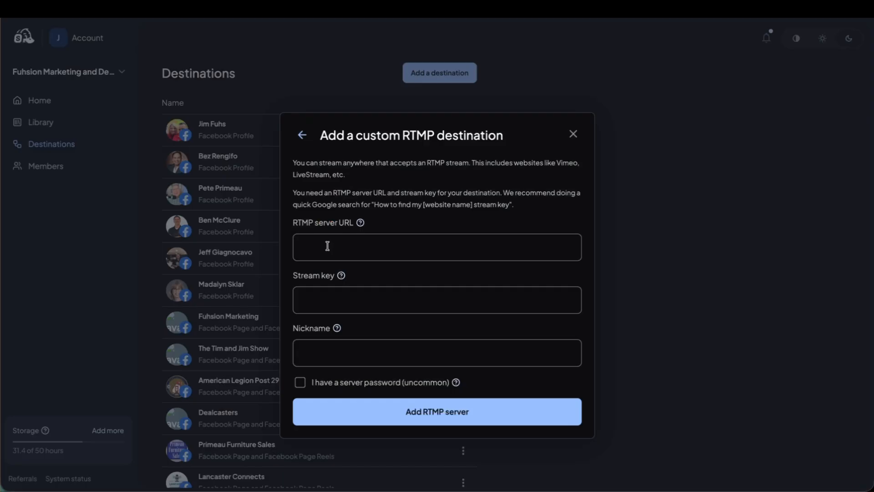
{"action": "left_click", "coordinate": [326, 246]}
{"action": "key", "text": "ctrl+v"}
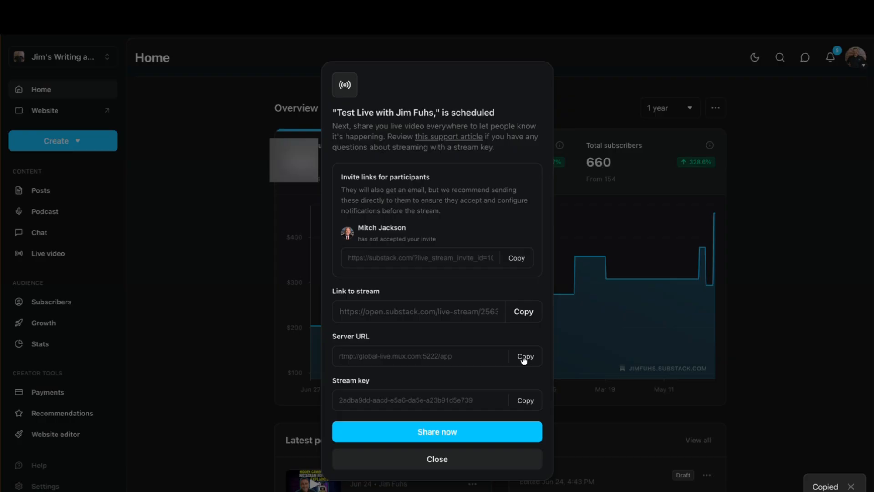
Copy the stream key from the scheduled Substack stream into the stream key field of the StreamYard destination.
{"action": "left_click", "coordinate": [529, 406]}
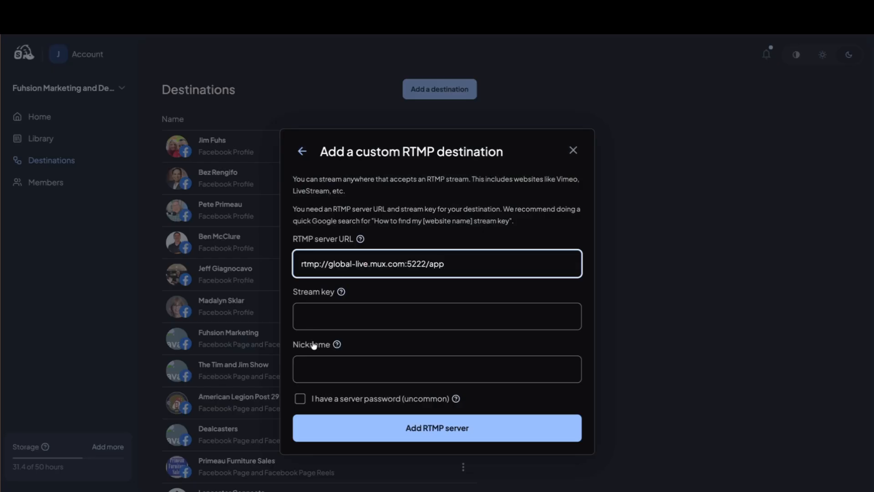
{"action": "left_click", "coordinate": [313, 320]}
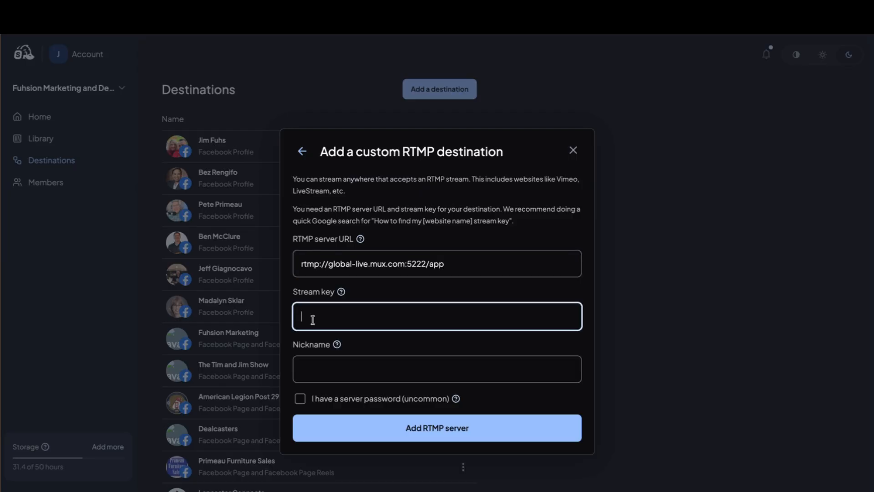
{"action": "key", "text": "ctrl+v"}
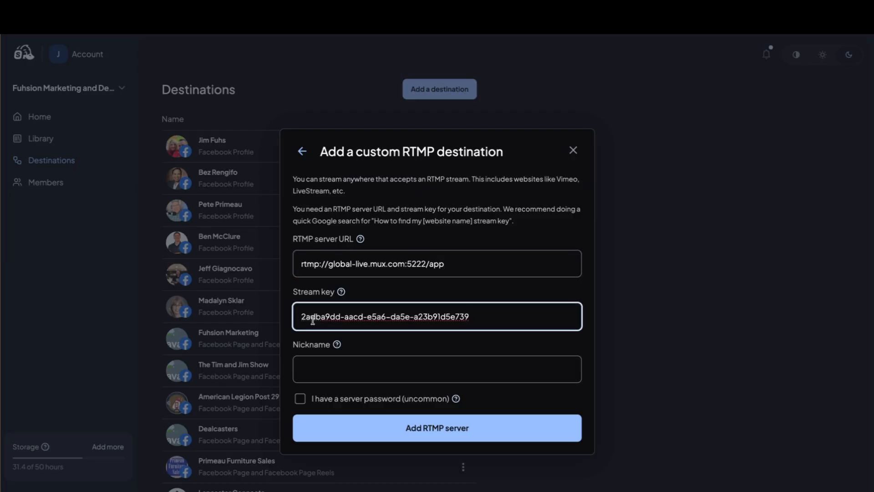
Nickname the destination "Substack Test for Live" and add the RTMP server.
{"action": "left_click", "coordinate": [311, 370]}
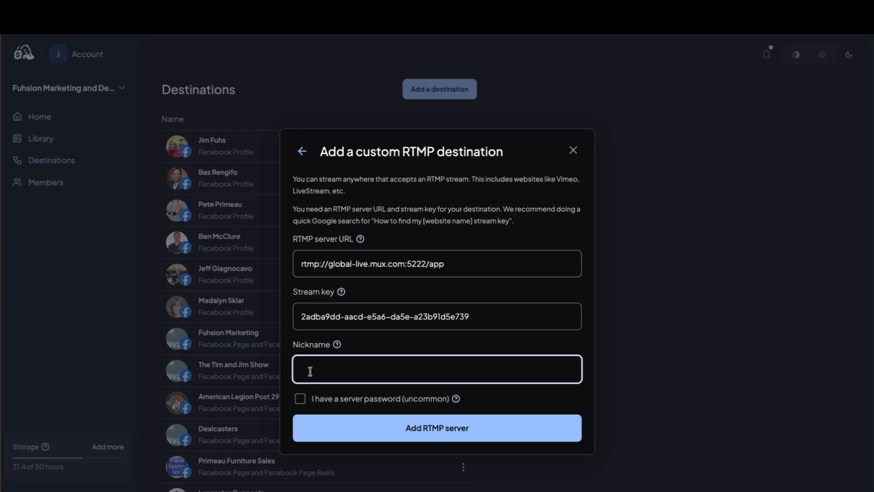
{"action": "type", "text": "Substack Test for Live"}
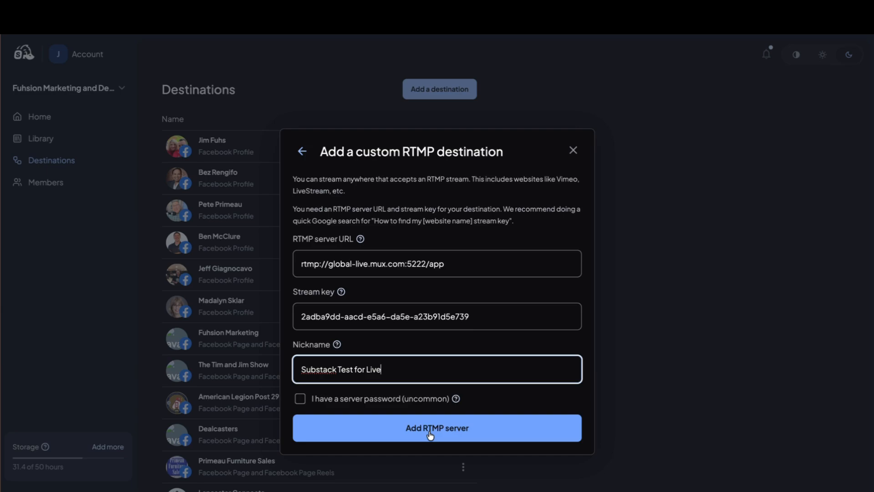
{"action": "left_click", "coordinate": [429, 433]}
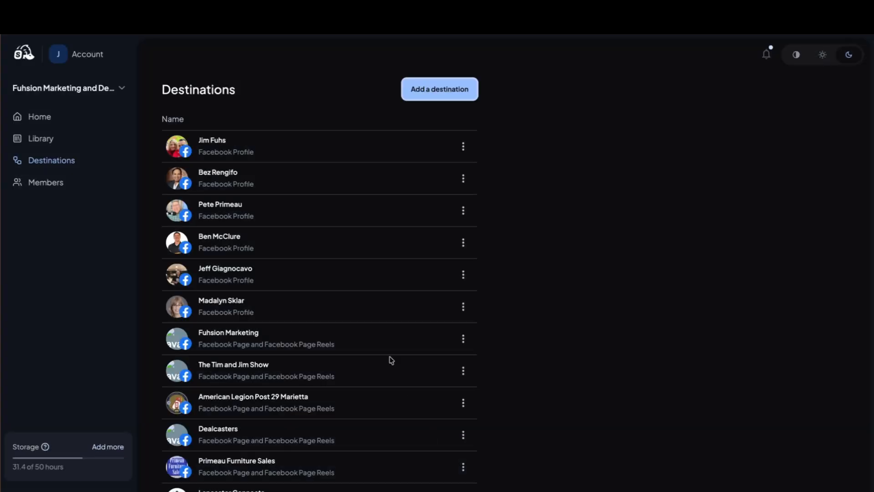
Create a new studio live stream and select "Substack Test for Live" as its destination.
{"action": "left_click", "coordinate": [46, 118]}
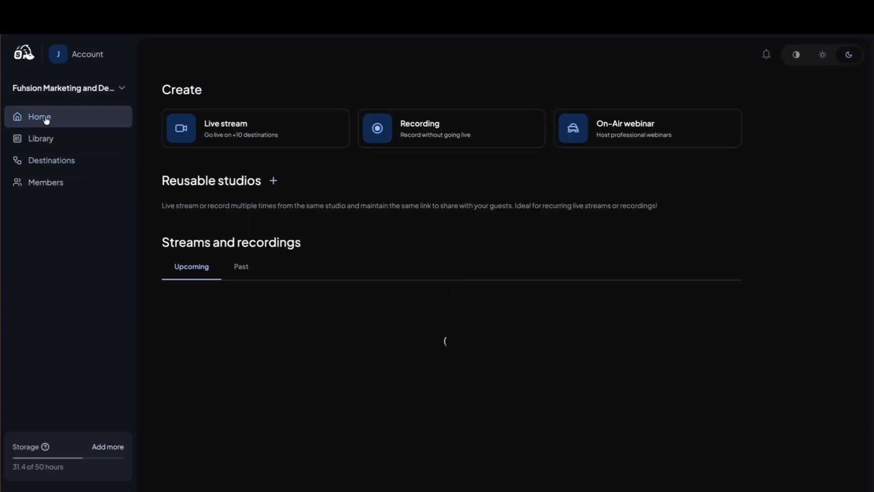
{"action": "left_click", "coordinate": [265, 132]}
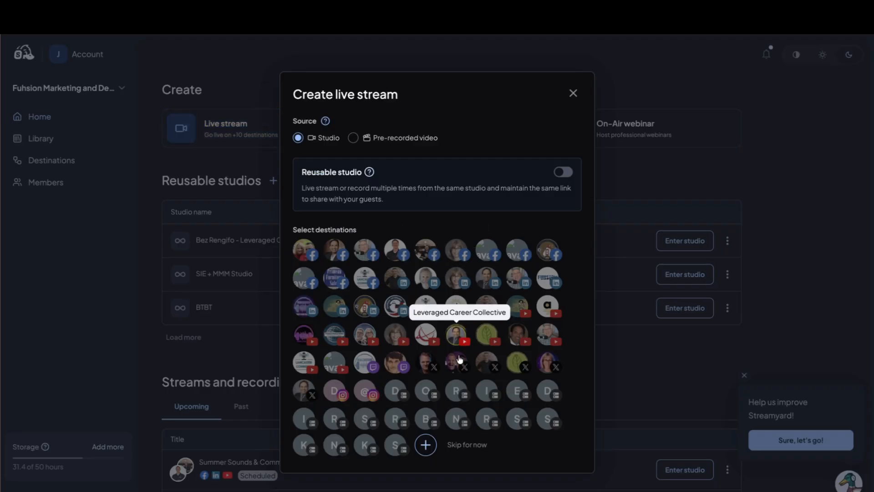
{"action": "left_click", "coordinate": [396, 444]}
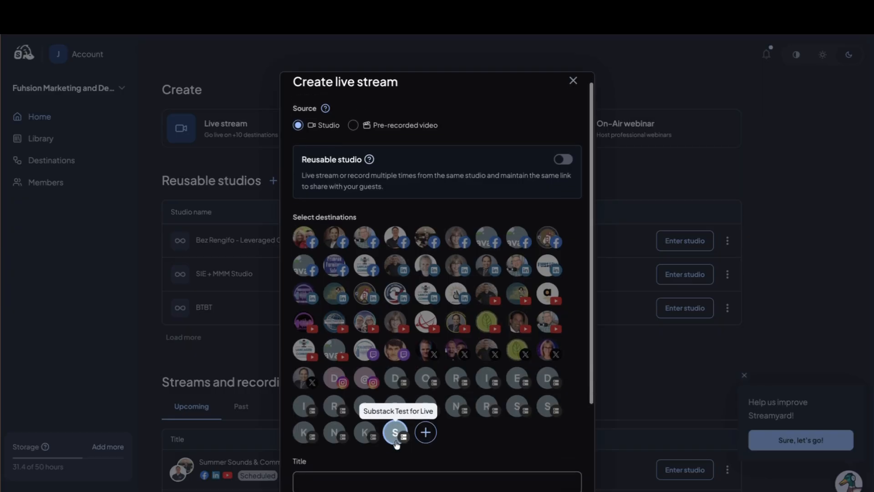
{"action": "scroll", "coordinate": [396, 445], "scroll_direction": "down", "scroll_amount": 2}
Title the live stream "Substack Test" followed by the host's full name and "Live".
{"action": "left_click", "coordinate": [353, 440]}
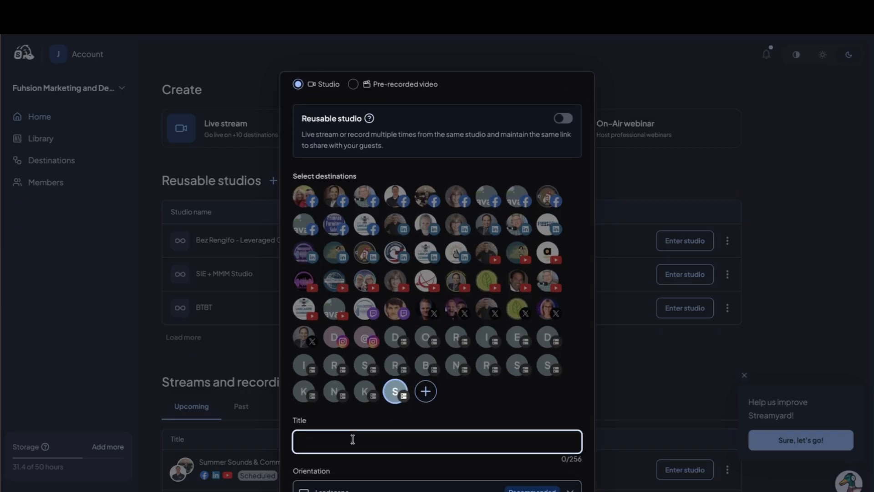
{"action": "type", "text": "Substack Test Jim Fuhs Live"}
Add the Fuhsion Marketing YouTube channel as a destination and enter the description "Test of Substack Live using RTMP".
{"action": "left_click", "coordinate": [484, 254]}
{"action": "scroll", "coordinate": [484, 254], "scroll_direction": "down", "scroll_amount": 5}
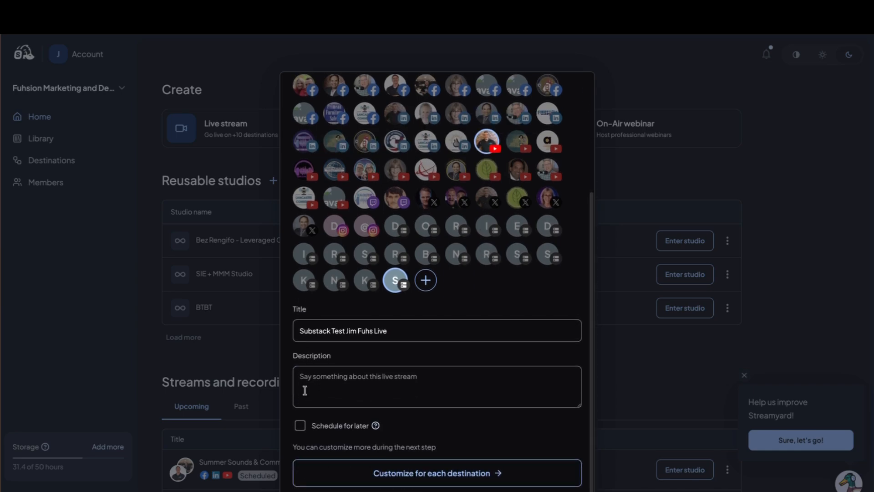
{"action": "left_click", "coordinate": [305, 390]}
{"action": "type", "text": "TEst"}
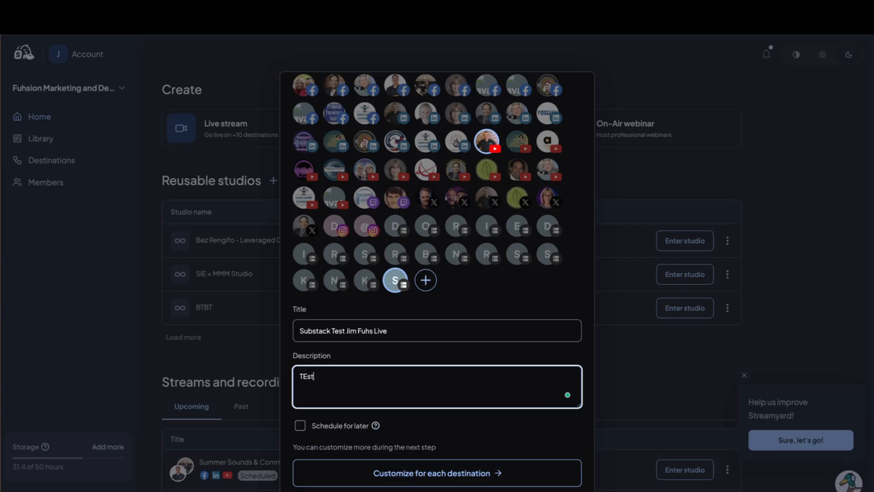
{"action": "key", "text": "BackSpace"}
{"action": "key", "text": "BackSpace"}
{"action": "key", "text": "BackSpace"}
{"action": "type", "text": "est of Substack Live using"}
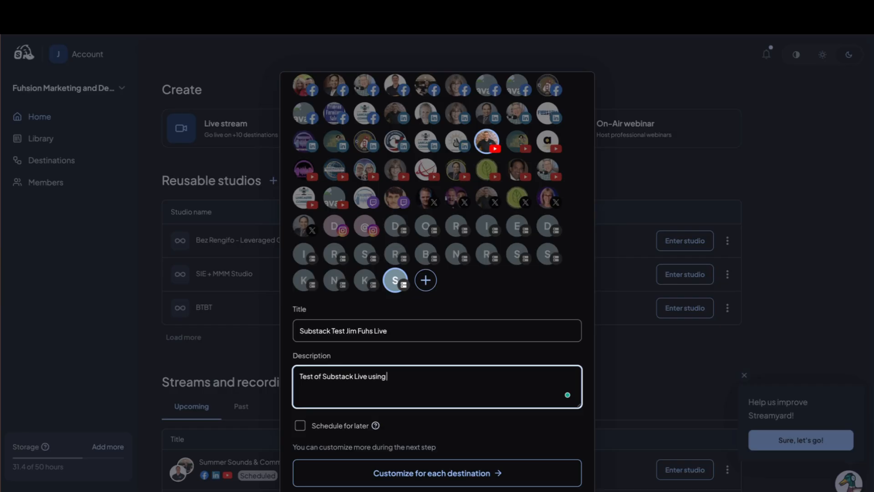
{"action": "type", "text": " RTMP"}
Schedule the live stream for later, with a start time of 01:35 PM today.
{"action": "left_click", "coordinate": [301, 429]}
{"action": "scroll", "coordinate": [424, 392], "scroll_direction": "down", "scroll_amount": 2}
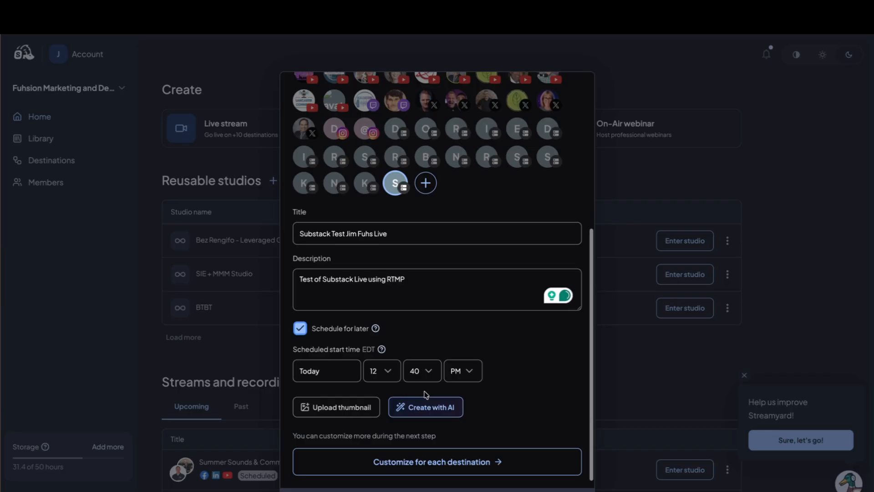
{"action": "left_click", "coordinate": [389, 376]}
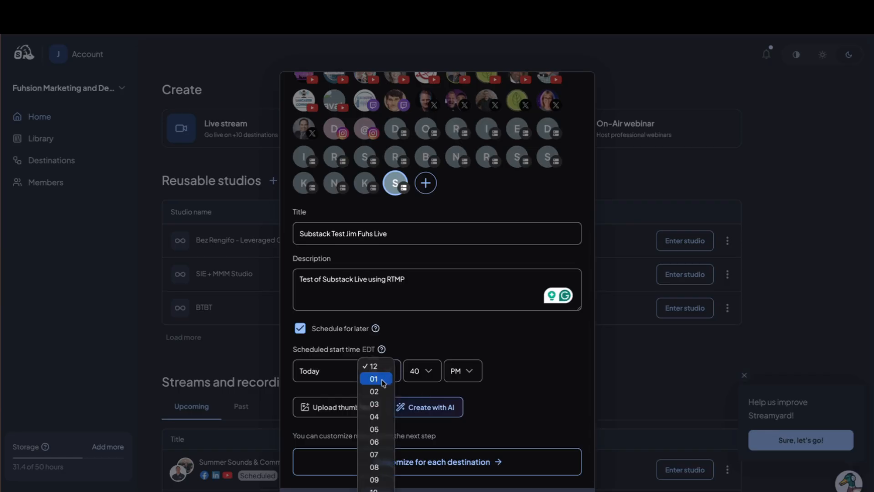
{"action": "left_click", "coordinate": [385, 382]}
{"action": "left_click", "coordinate": [423, 373]}
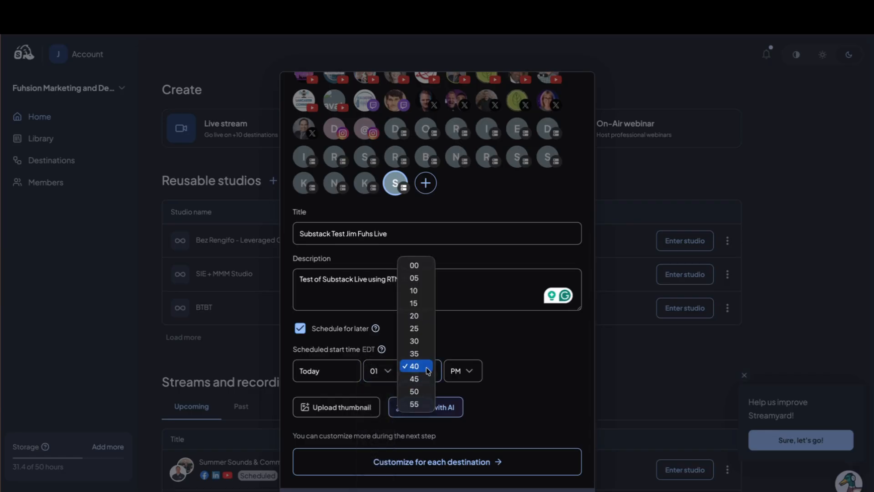
{"action": "left_click", "coordinate": [424, 354]}
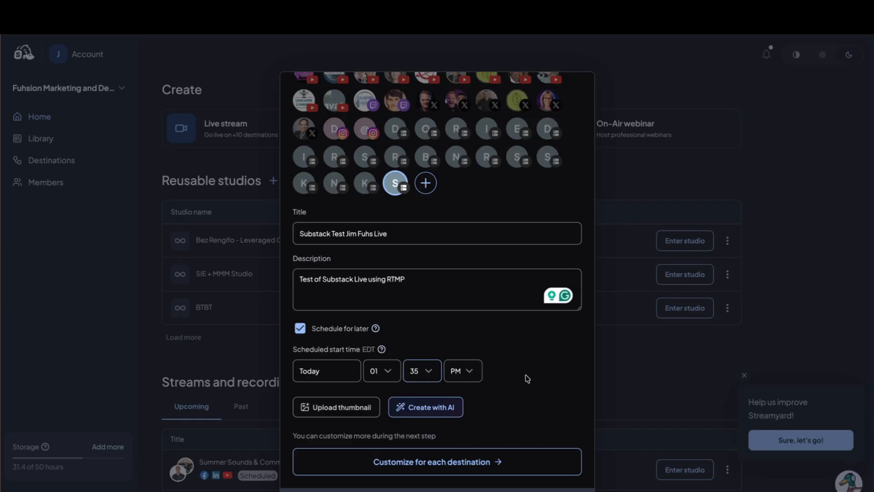
Create an AI thumbnail for the live stream that shows the date and time, and apply it.
{"action": "scroll", "coordinate": [527, 379], "scroll_direction": "down", "scroll_amount": 1}
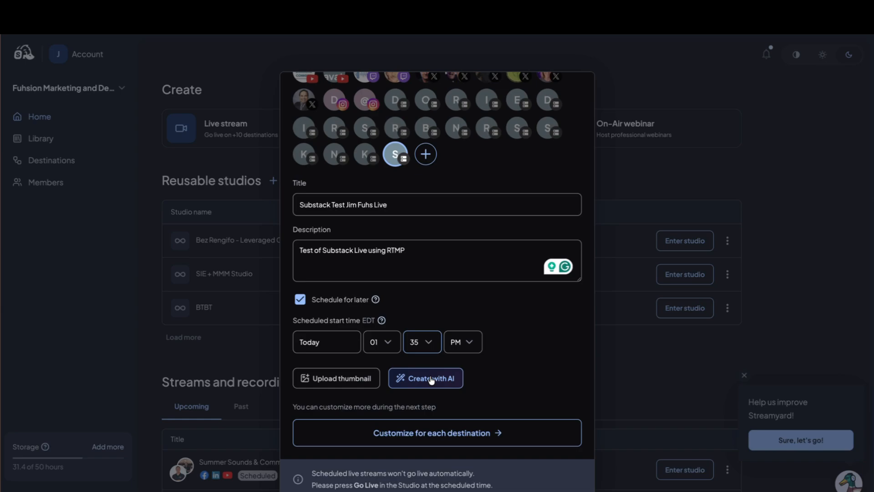
{"action": "left_click", "coordinate": [431, 381]}
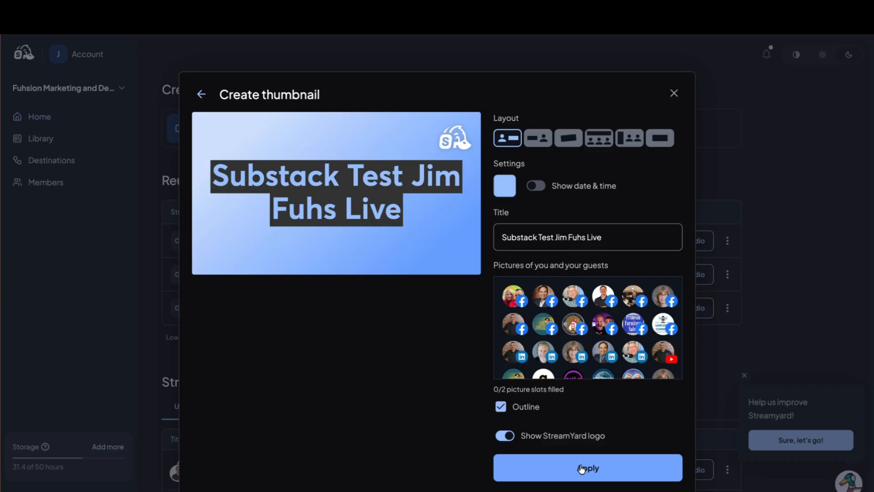
{"action": "left_click", "coordinate": [536, 187]}
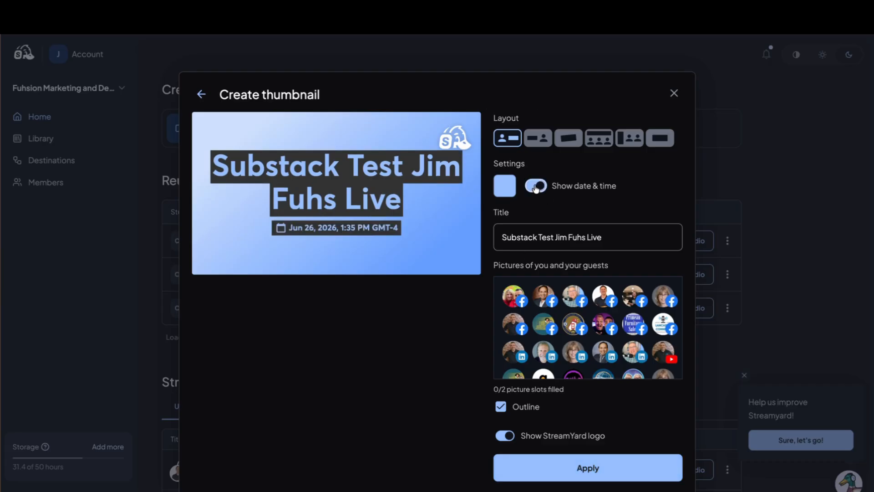
{"action": "left_click", "coordinate": [588, 469]}
Customize the YouTube destination by setting its privacy to Private, and create the scheduled live stream.
{"action": "scroll", "coordinate": [456, 400], "scroll_direction": "down", "scroll_amount": 2}
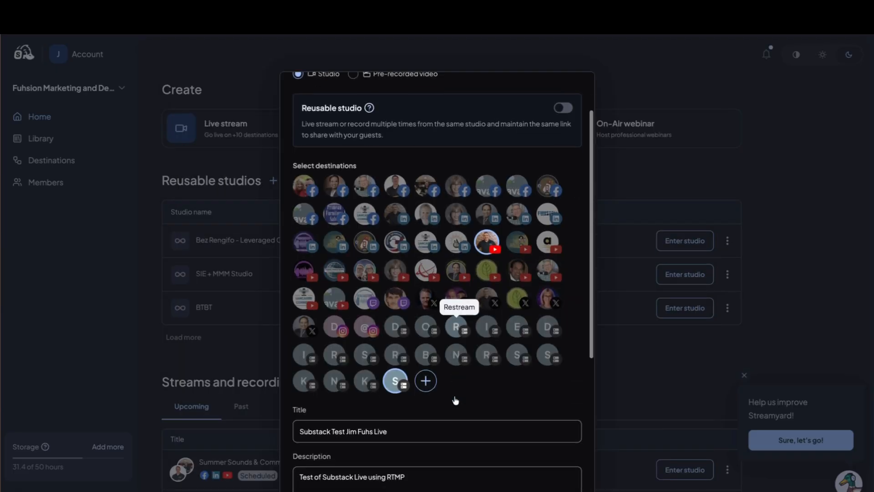
{"action": "scroll", "coordinate": [455, 400], "scroll_direction": "down", "scroll_amount": 5}
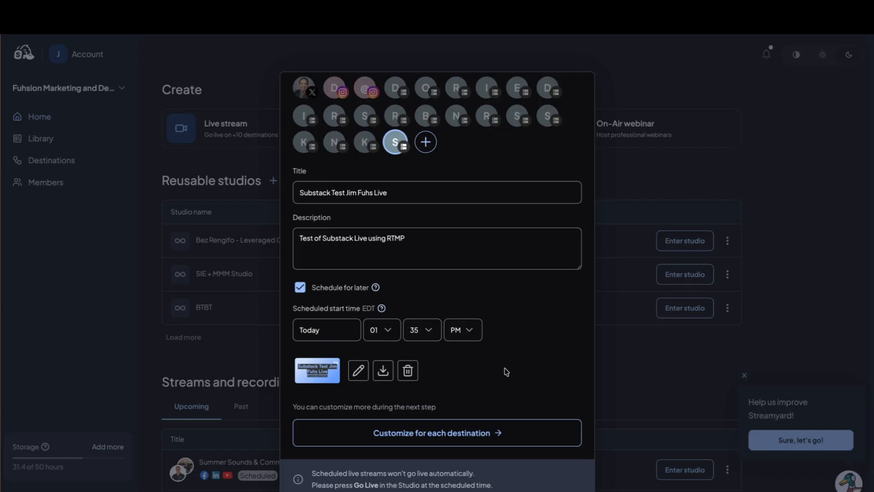
{"action": "left_click", "coordinate": [454, 437]}
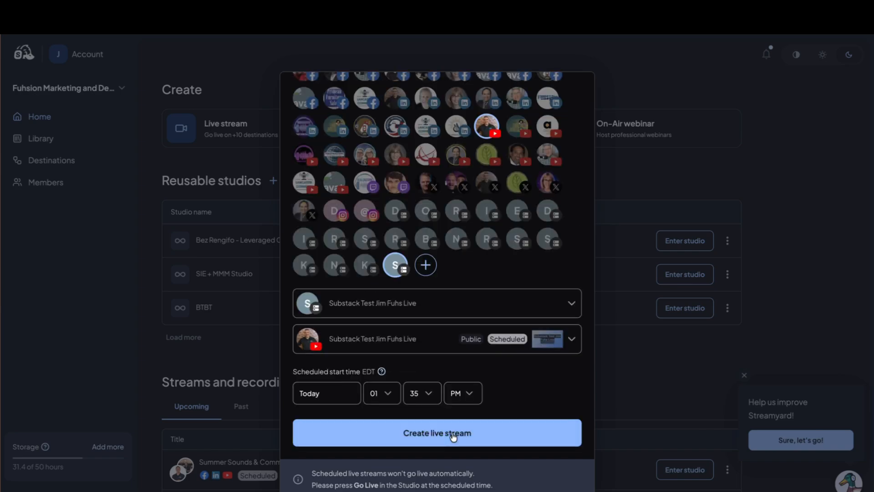
{"action": "left_click", "coordinate": [572, 339]}
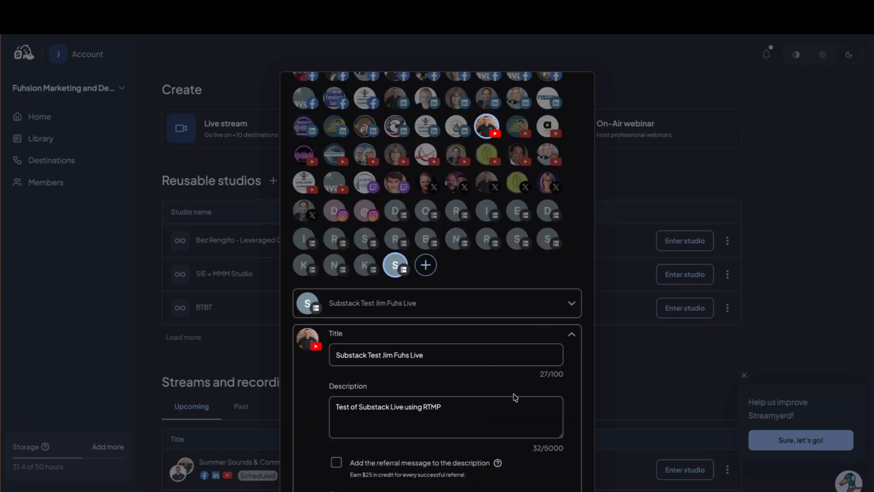
{"action": "scroll", "coordinate": [515, 397], "scroll_direction": "down", "scroll_amount": 2}
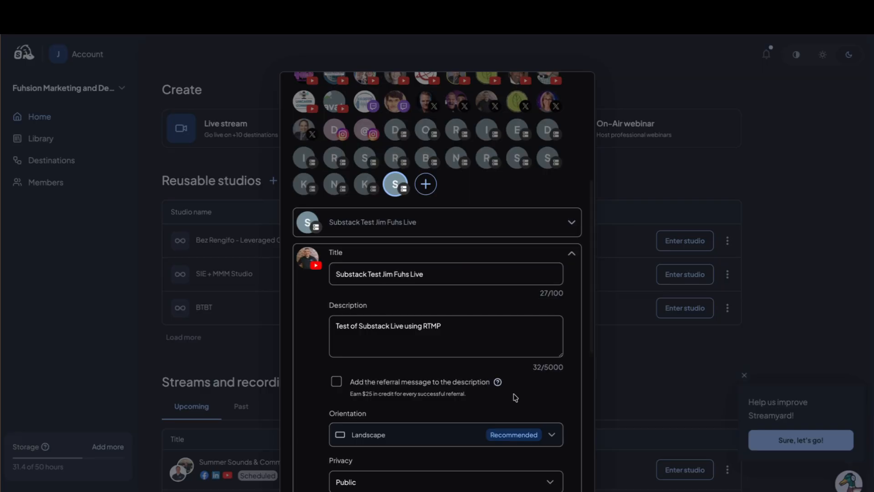
{"action": "scroll", "coordinate": [515, 397], "scroll_direction": "down", "scroll_amount": 3}
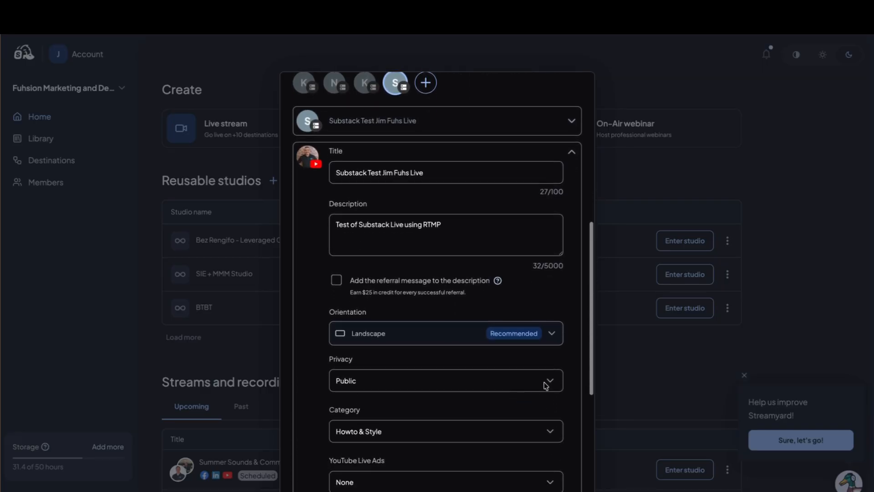
{"action": "left_click", "coordinate": [546, 385]}
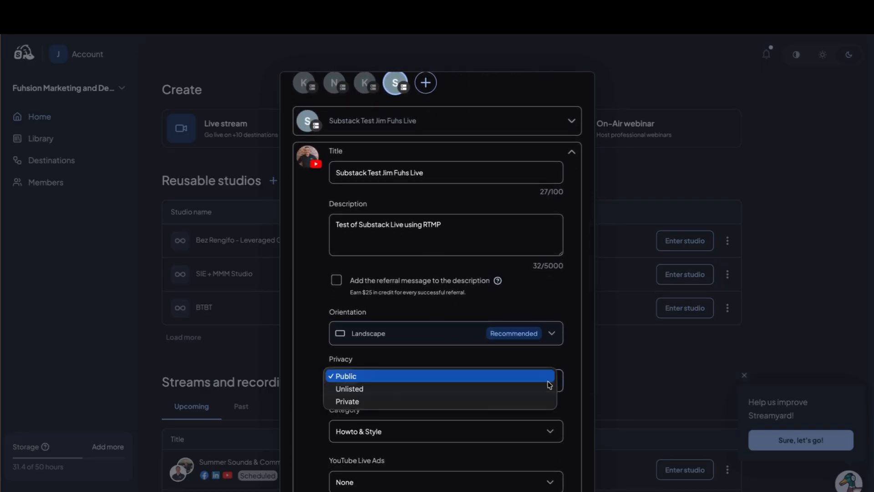
{"action": "left_click", "coordinate": [498, 401]}
{"action": "scroll", "coordinate": [326, 377], "scroll_direction": "down", "scroll_amount": 6}
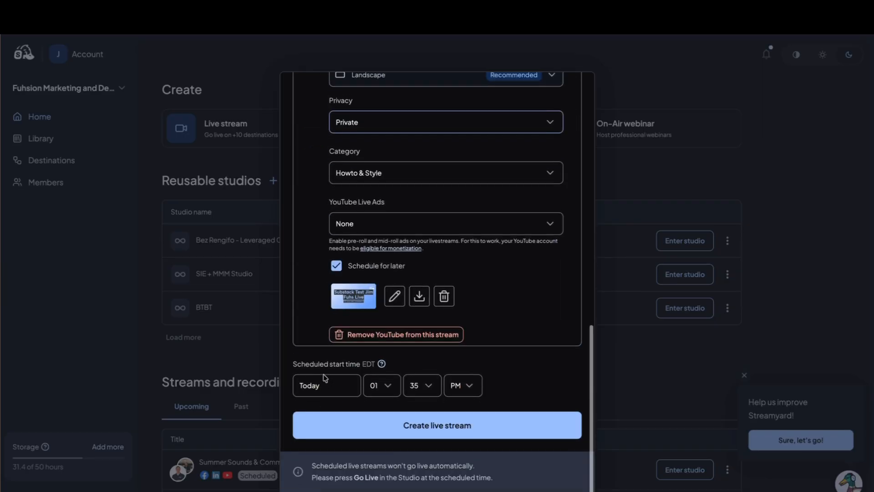
{"action": "left_click", "coordinate": [434, 433]}
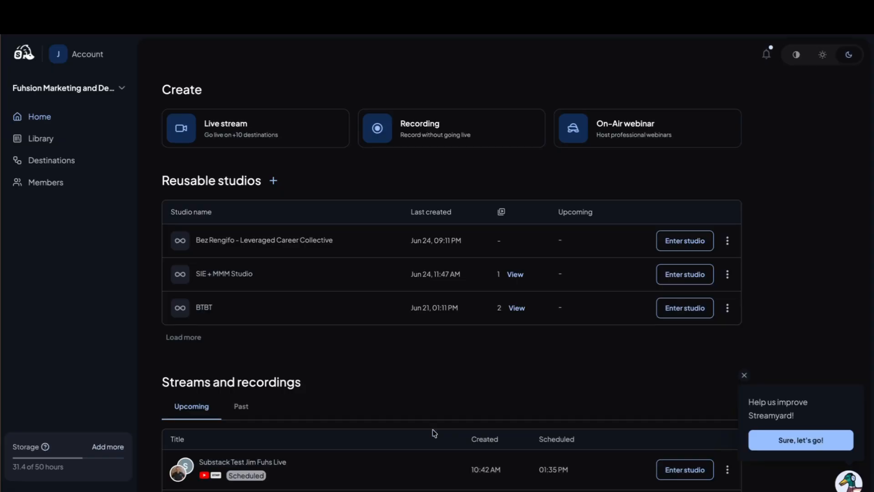
{"action": "left_click", "coordinate": [729, 474]}
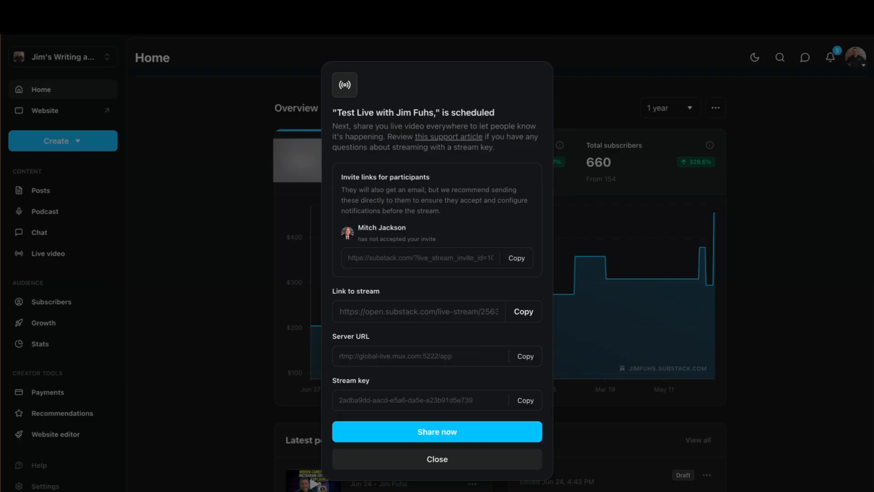
{"action": "left_click", "coordinate": [538, 5]}
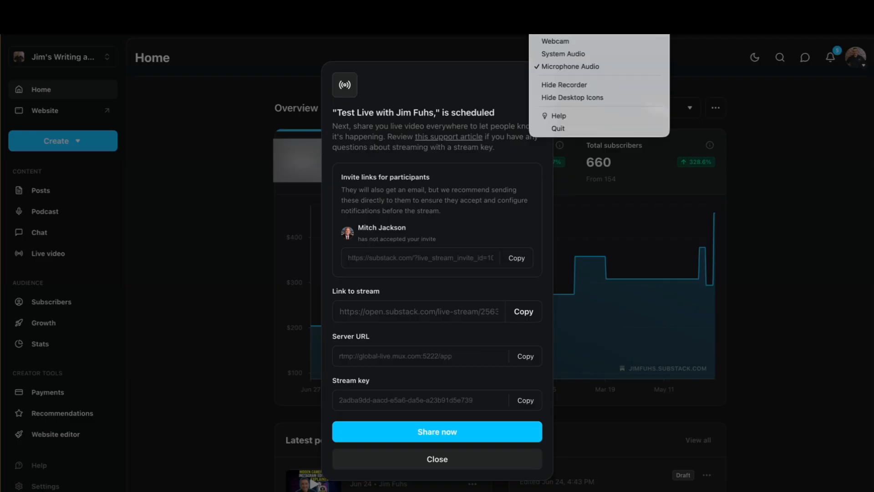